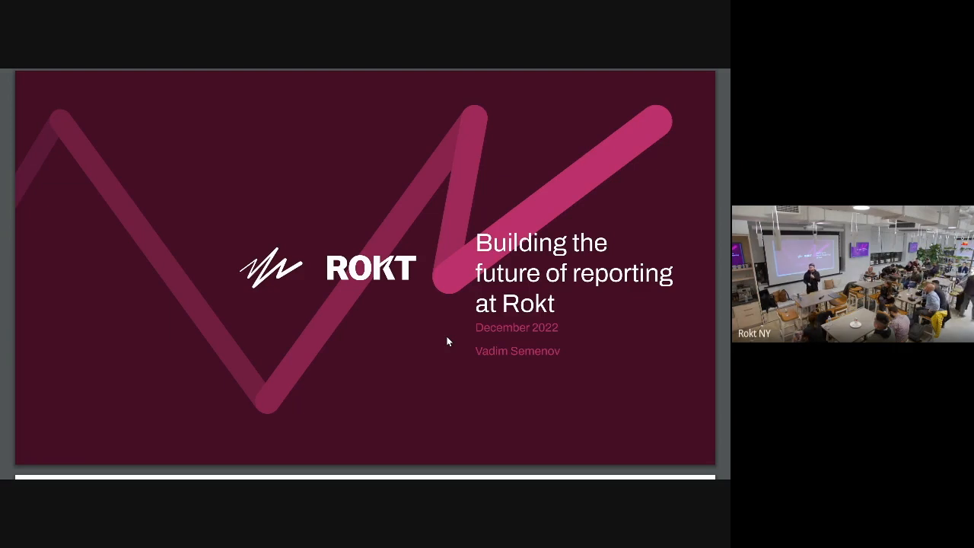
- Page forward from the title slide to the Rokt ecosystem slide, then back to the brands slide
key(Right)
key(Right)
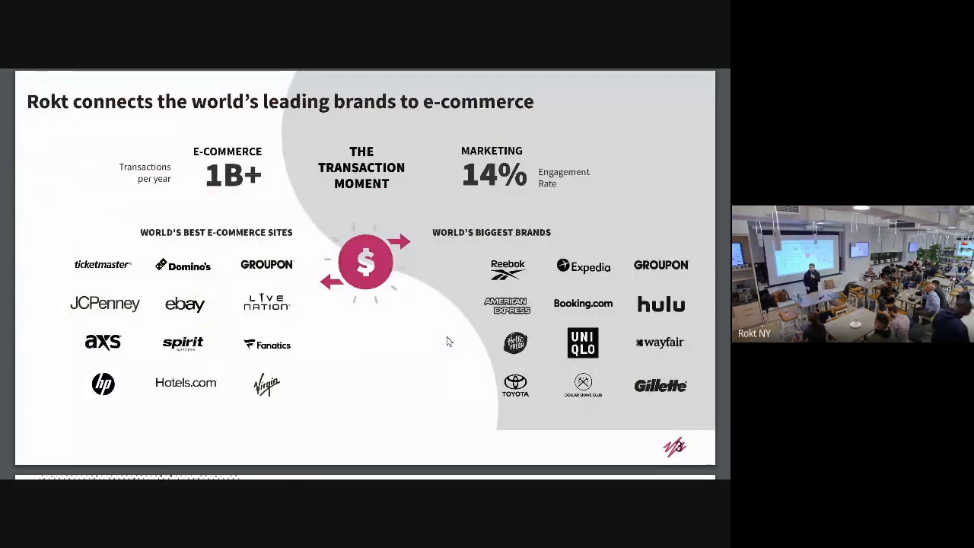
key(Right)
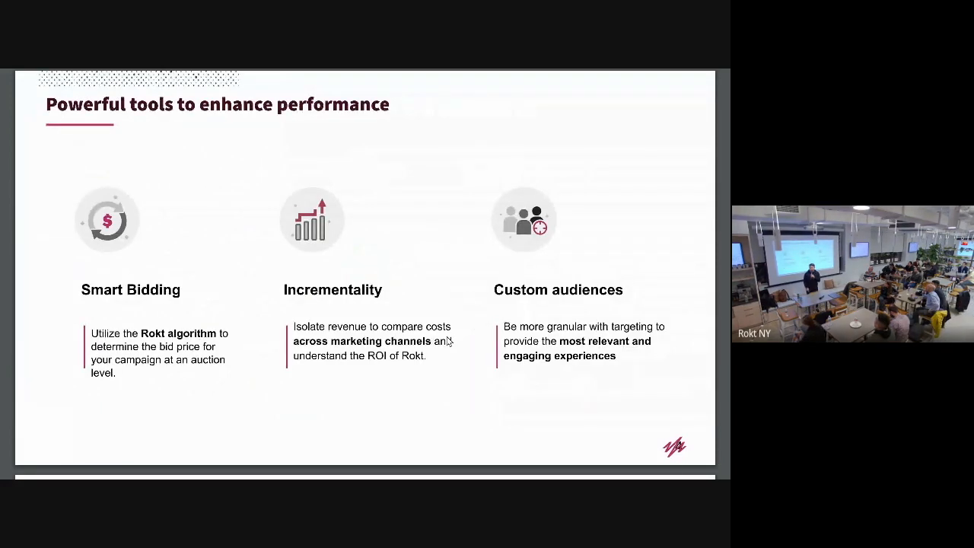
key(Right)
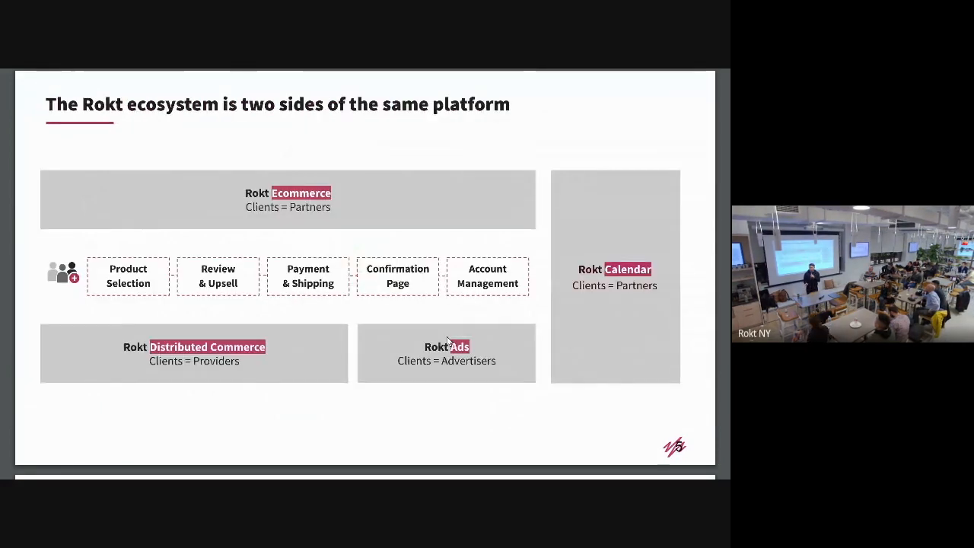
key(Right)
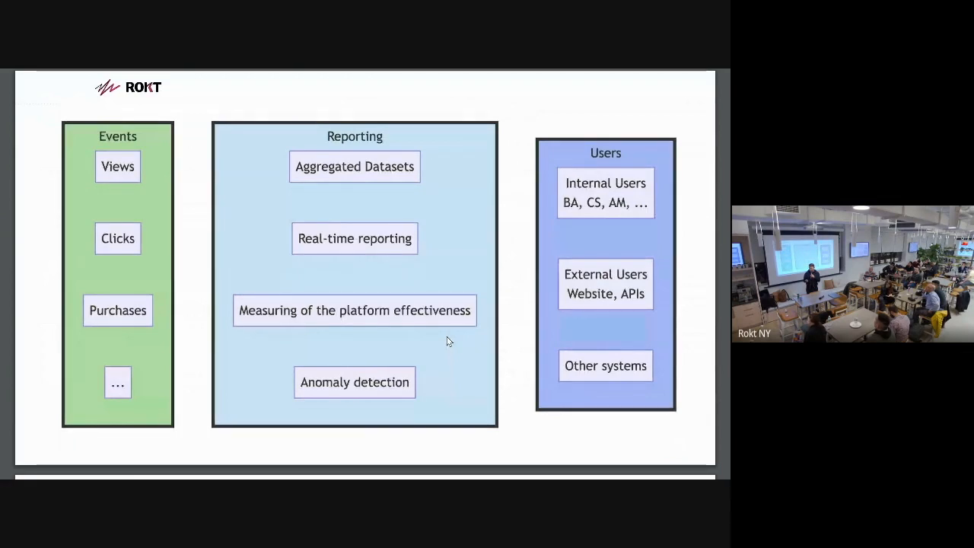
key(Left)
key(Left)
key(Left)
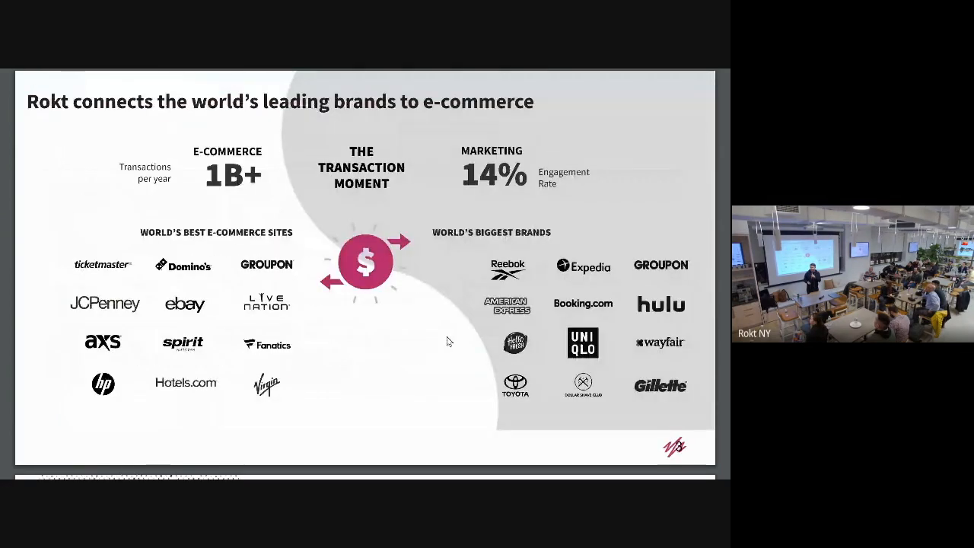
key(Left)
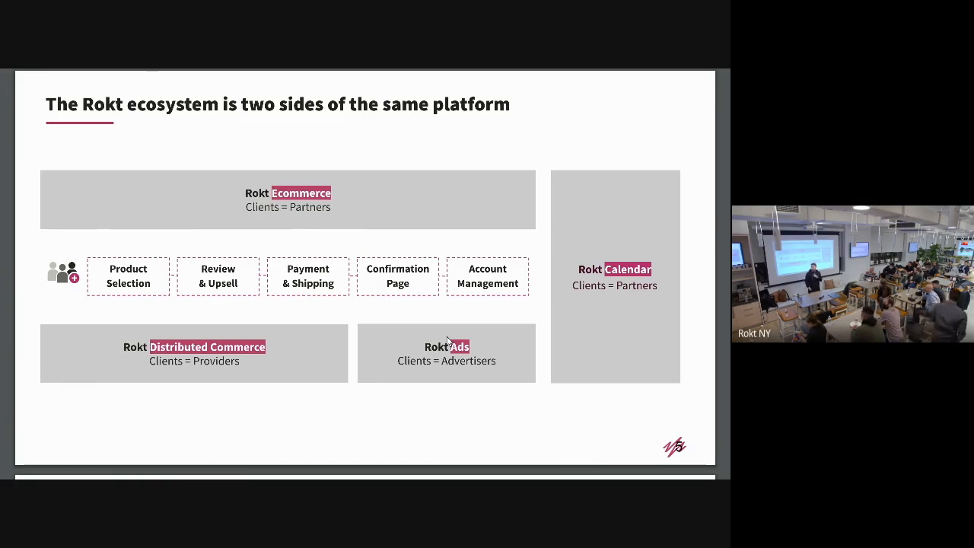
- Advance to the Events, Reporting, Users pipeline diagram slide
key(Right)
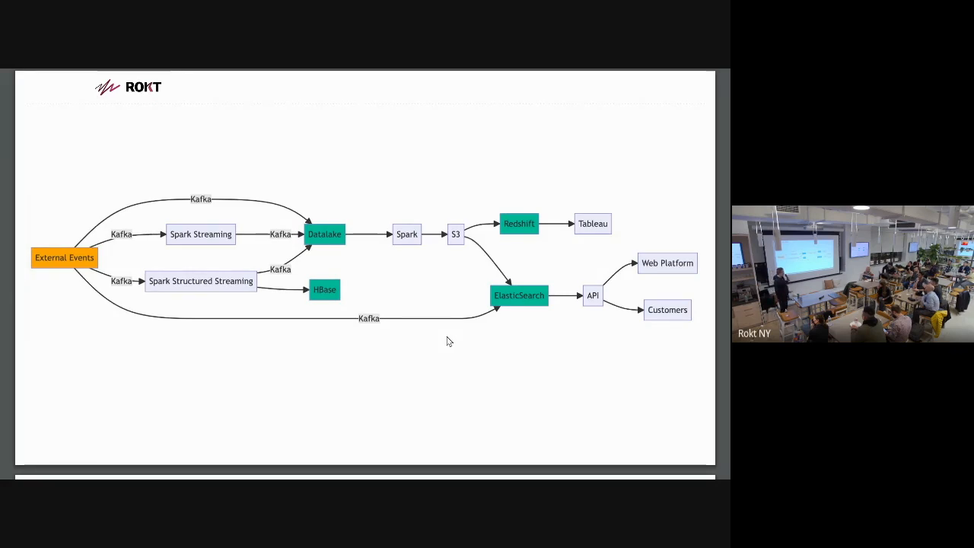
- Advance to the larger architecture flowchart slide
key(Right)
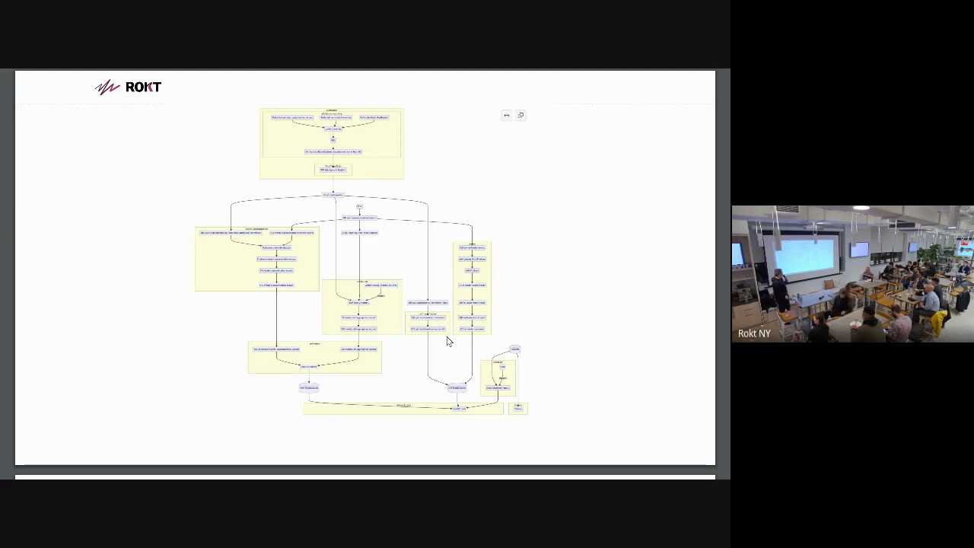
- Advance through the Campaigns dashboard slide to the 'Issues with the current setup' slide
key(Right)
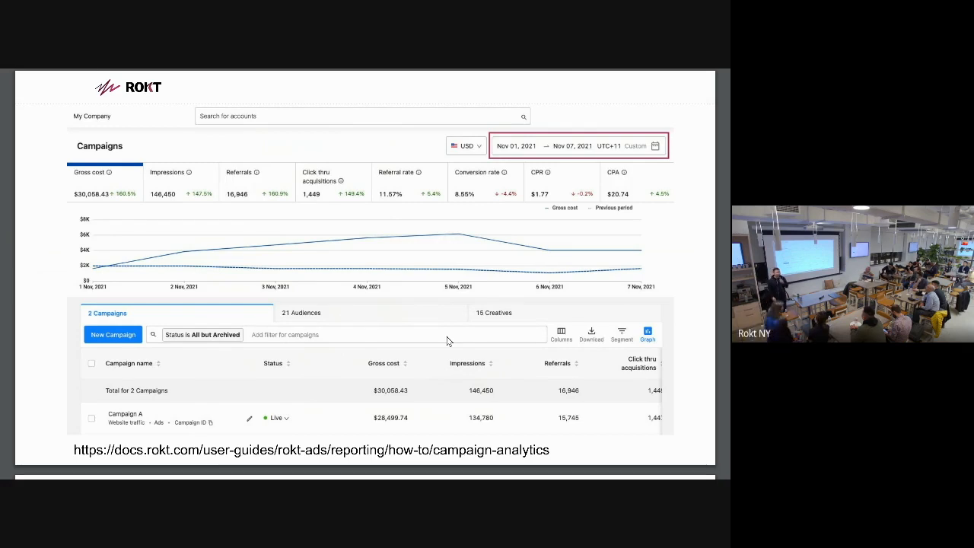
key(Right)
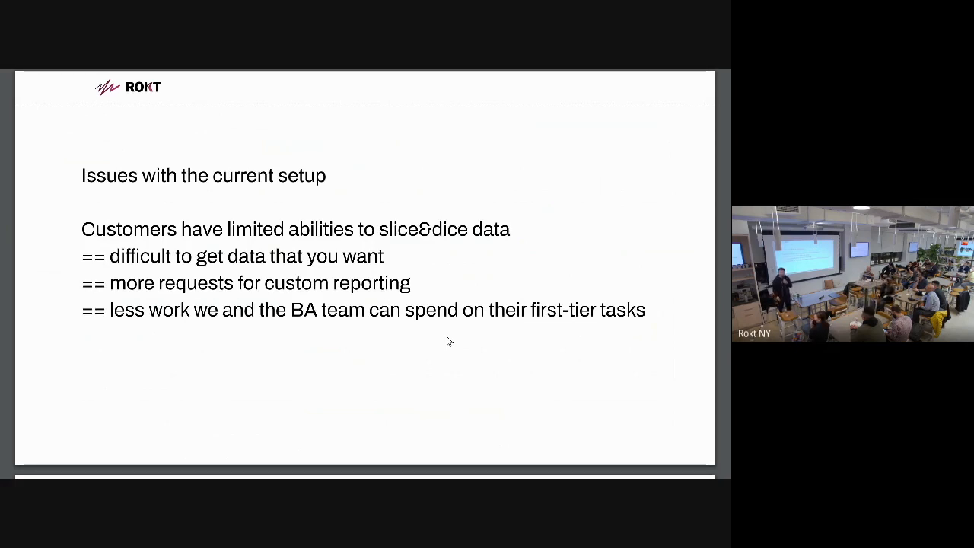
- Advance three slides to the one about needing a new UI and a new database
key(Right)
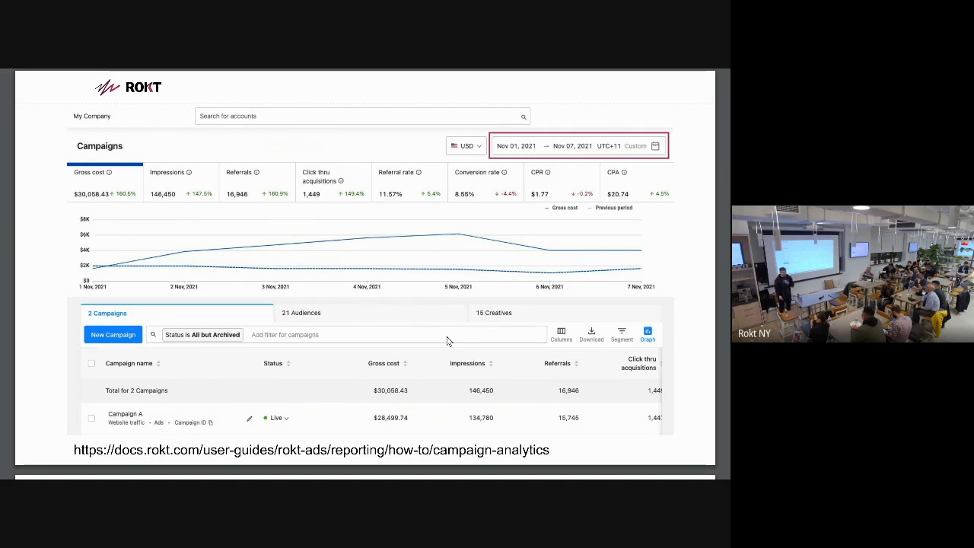
key(Right)
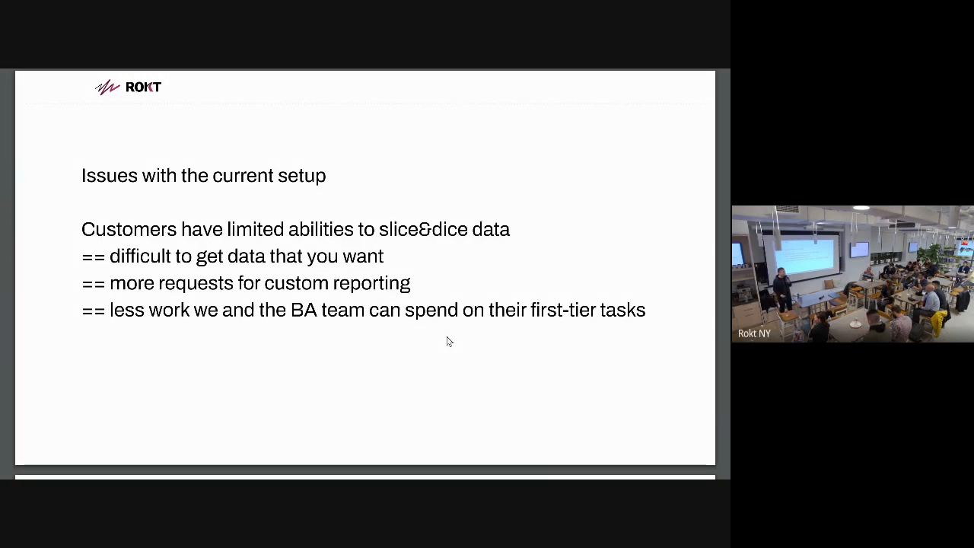
key(Right)
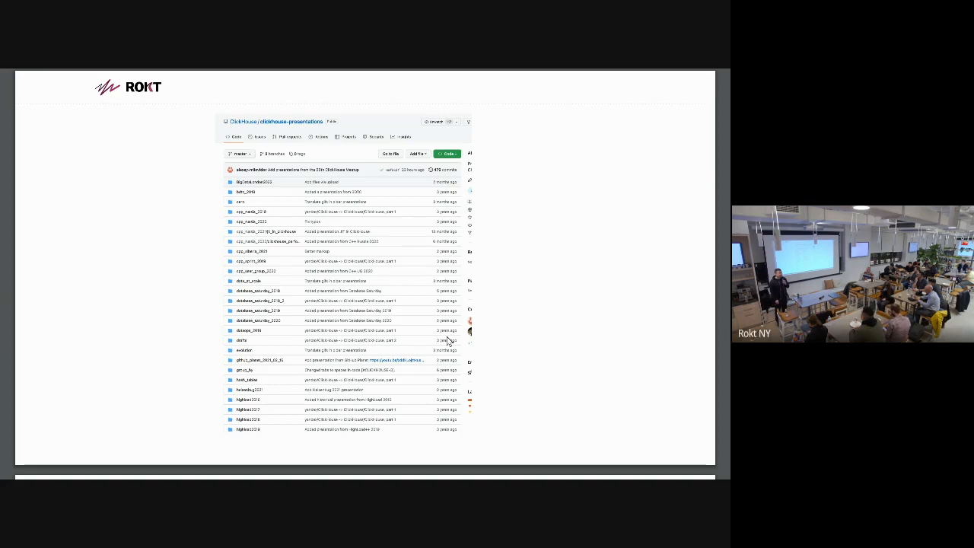
- Move past the repository screenshot to the query-time benchmark chart
key(Right)
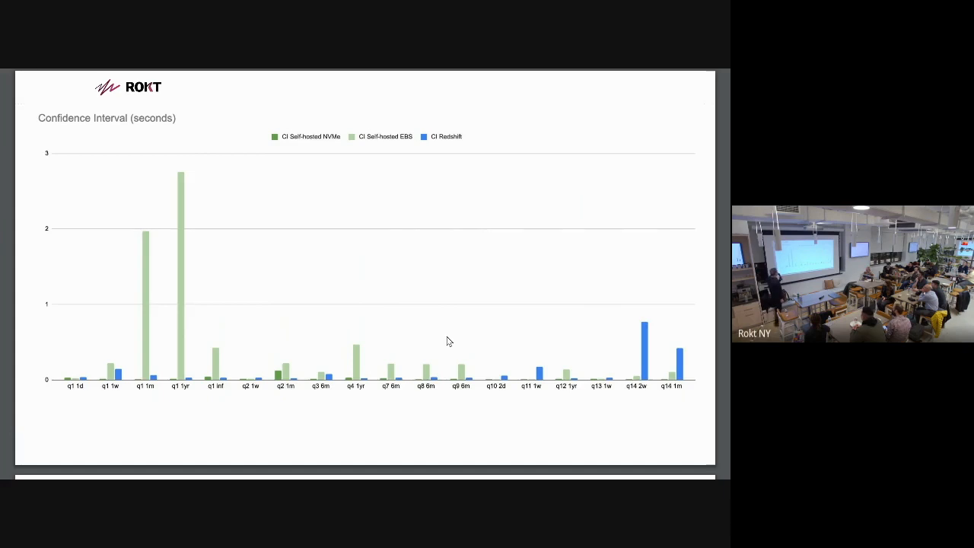
- Step between the Query time chart, the Confidence Interval chart and the run-times table
key(Right)
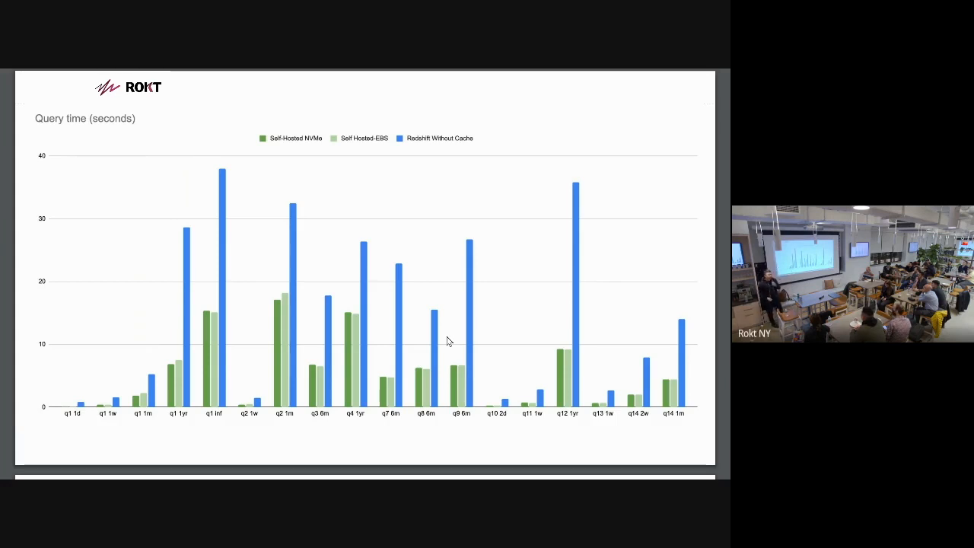
key(Left)
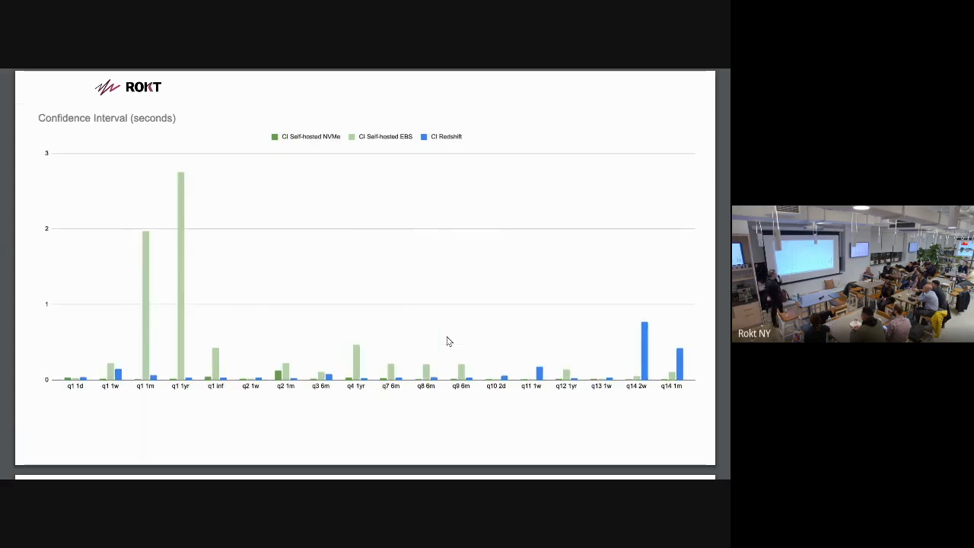
key(Left)
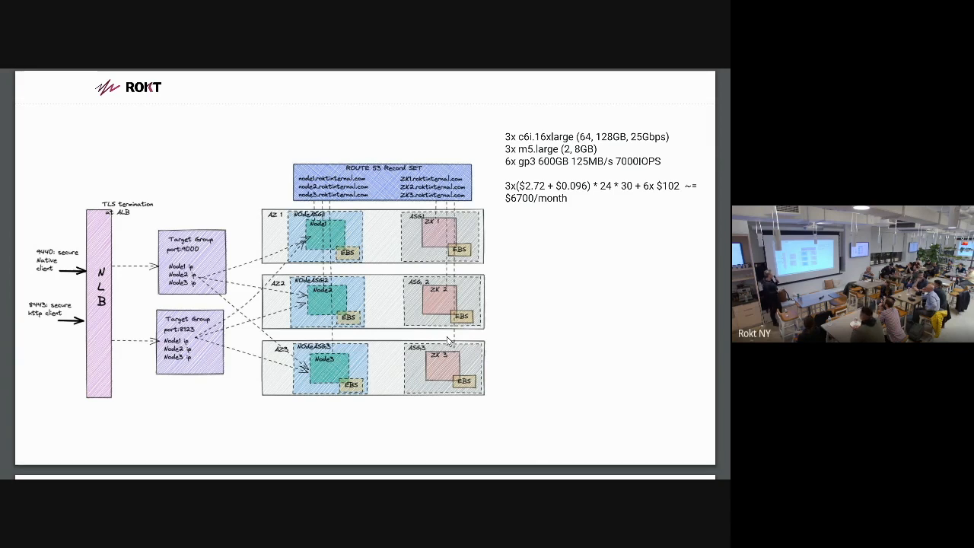
key(Right)
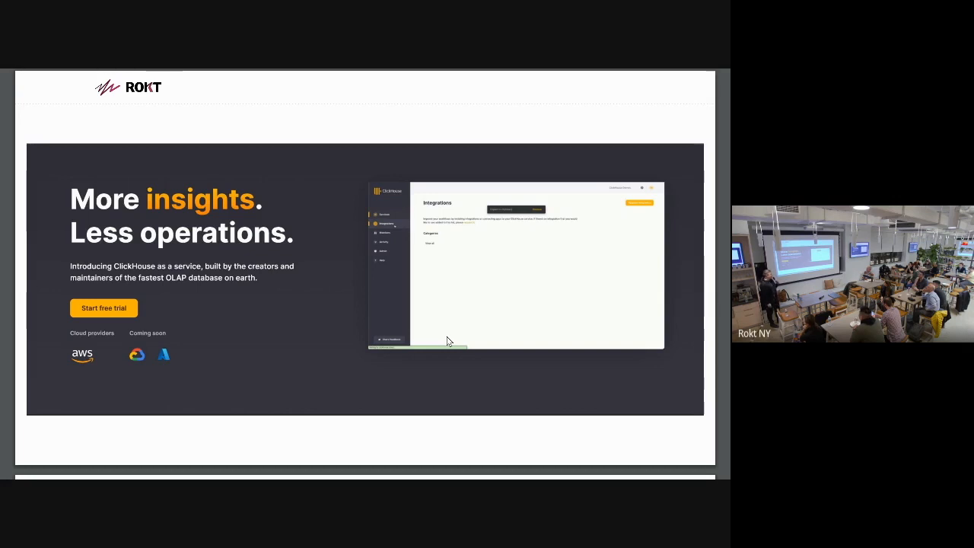
- Advance through the advanced scaling and system-wide tables slides to the Redshift query details screenshot
key(Right)
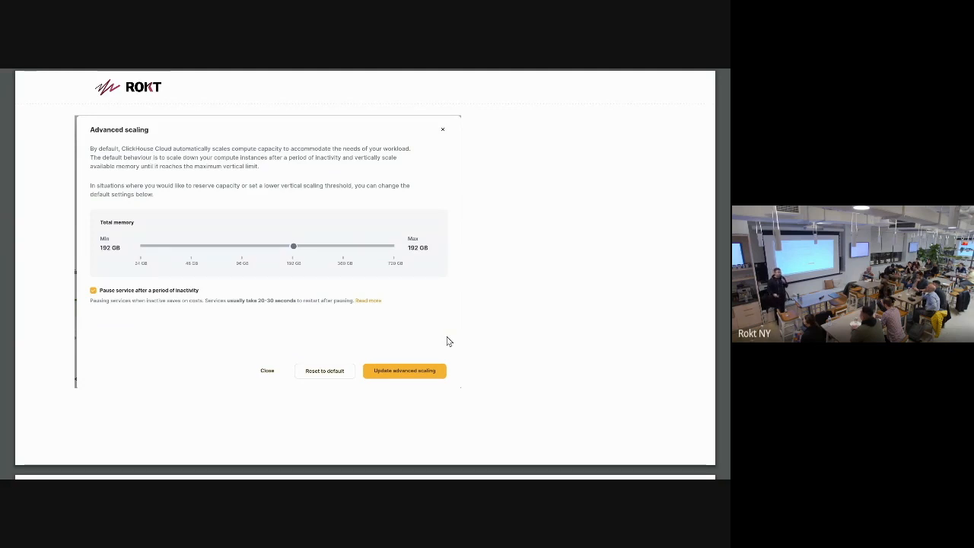
key(Right)
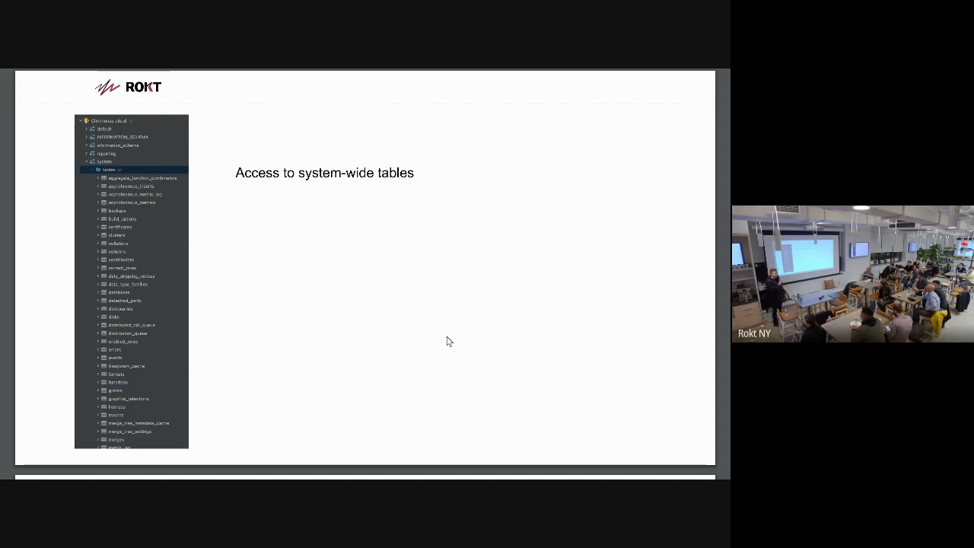
key(Right)
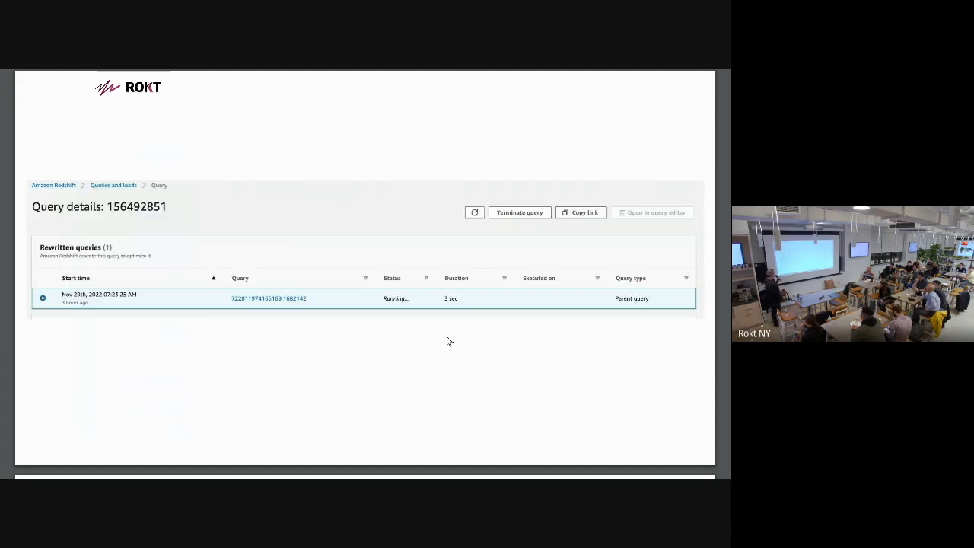
key(Left)
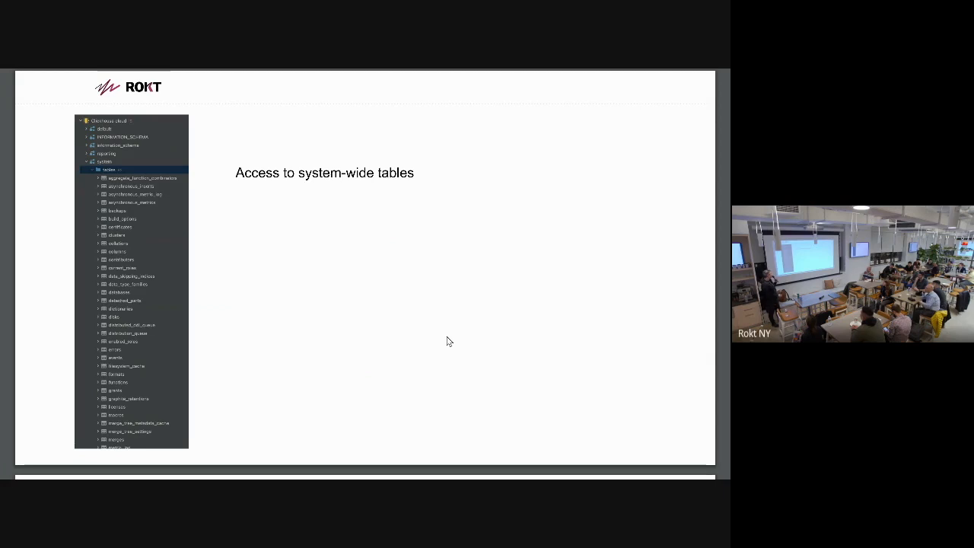
key(Right)
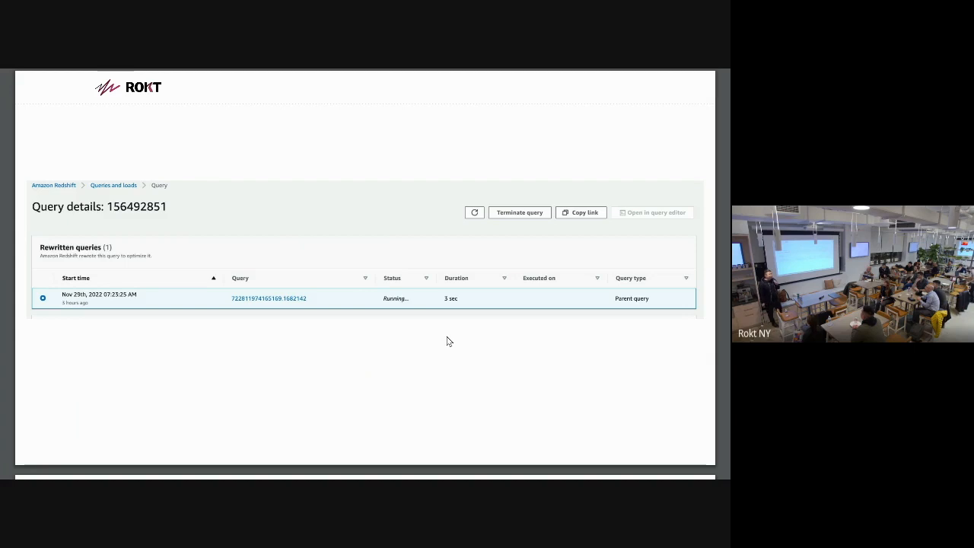
key(Right)
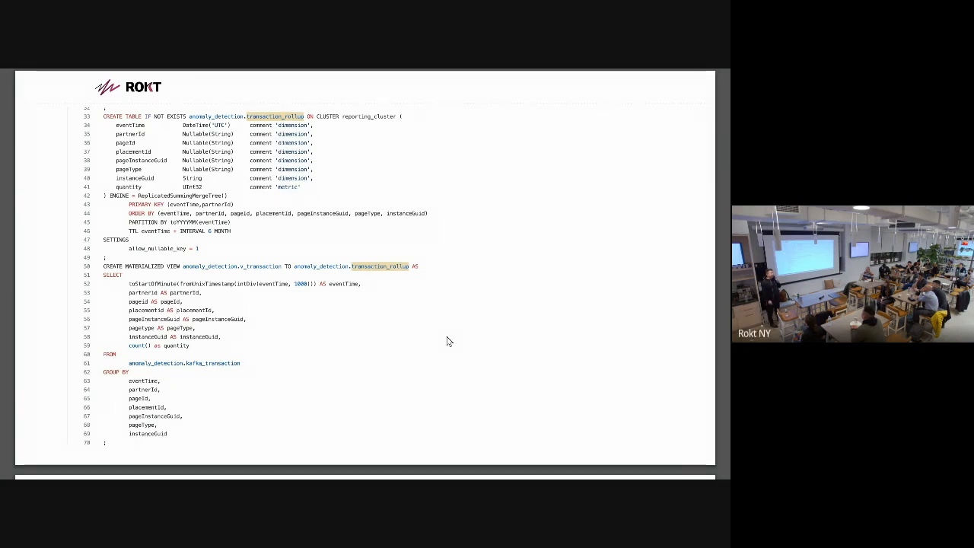
- Advance to the 'No JOINs in ES' slide with the ClickHouse dictionary code
key(Right)
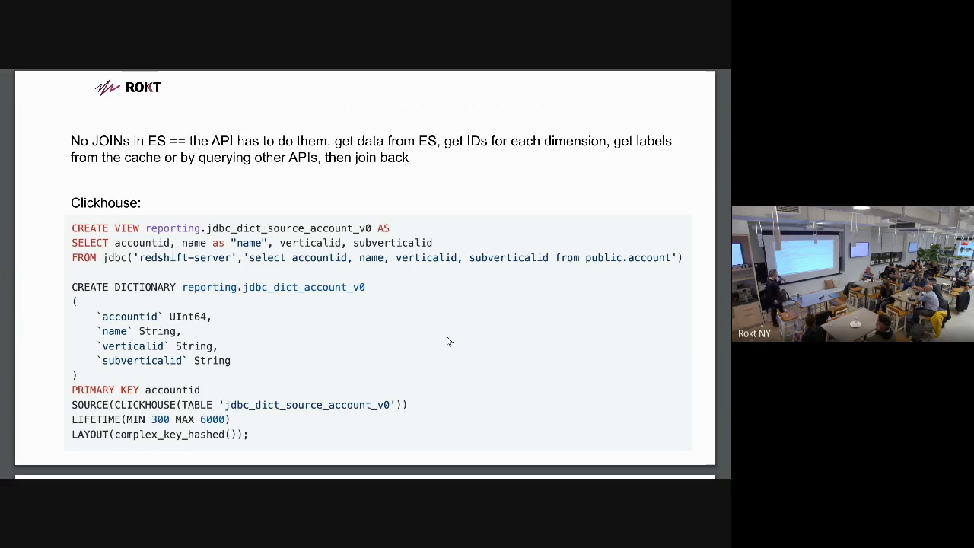
- Advance from the dictionary code slide to the data-flow diagram slide
key(Right)
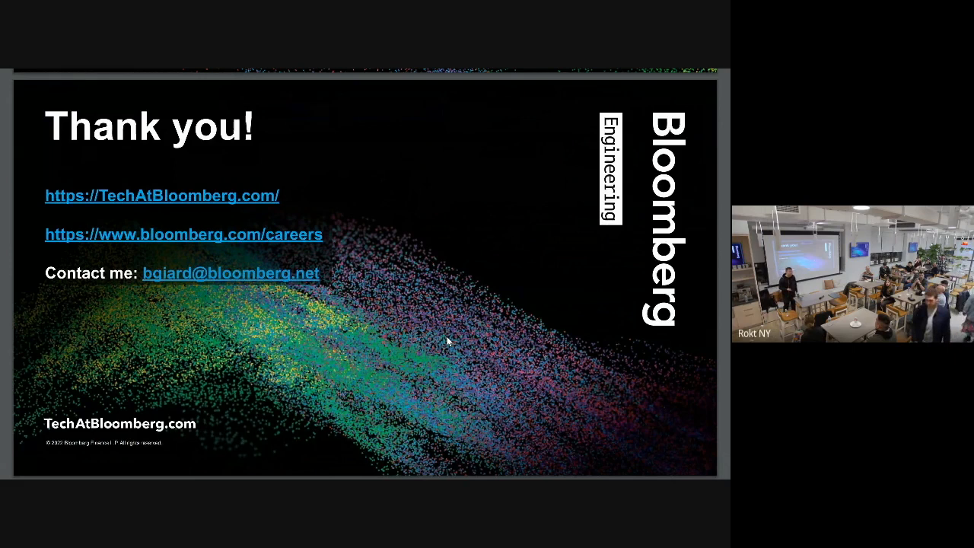
- Alt+Tab back to the Rokt ClickHouse deck and advance to the colour-coded benchmark results table
key(alt+Tab)
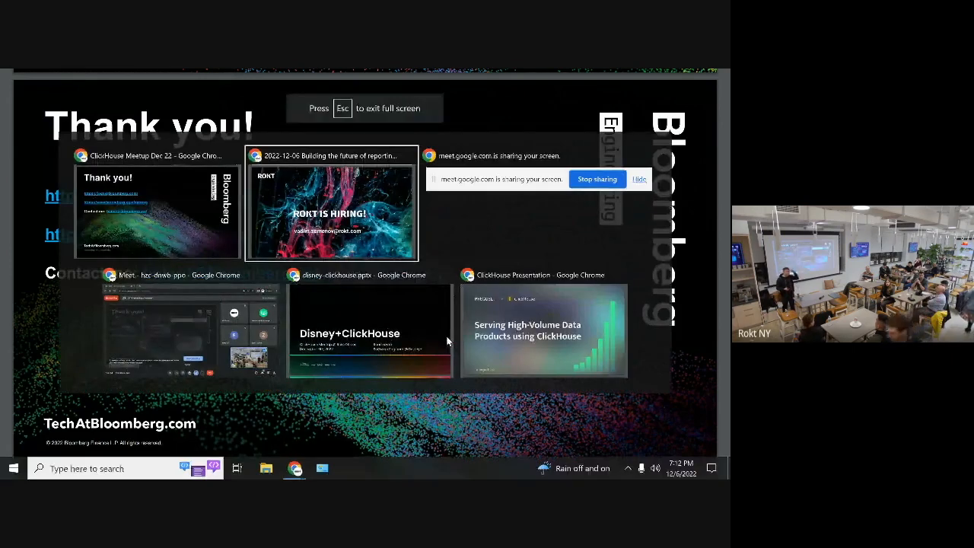
key(alt+Tab)
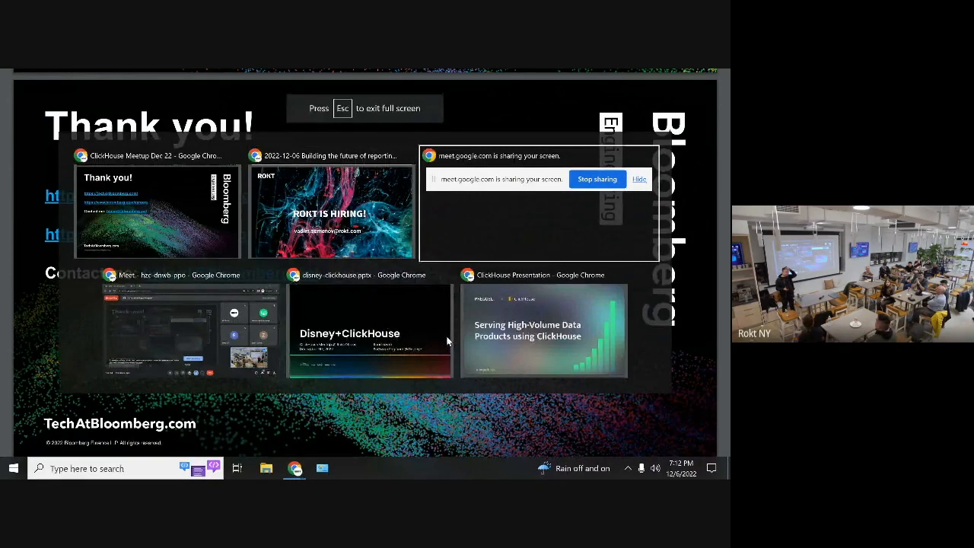
key(alt+Tab)
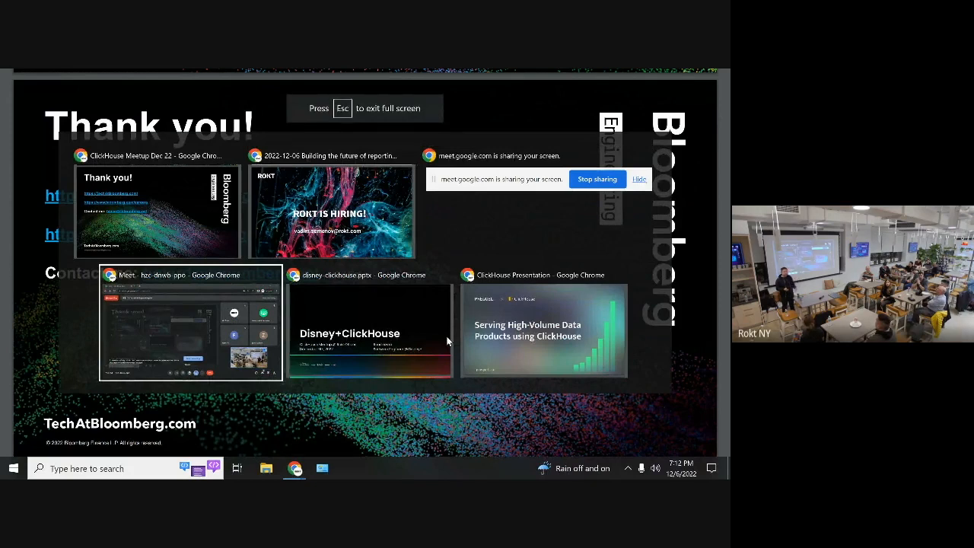
key(alt+Tab)
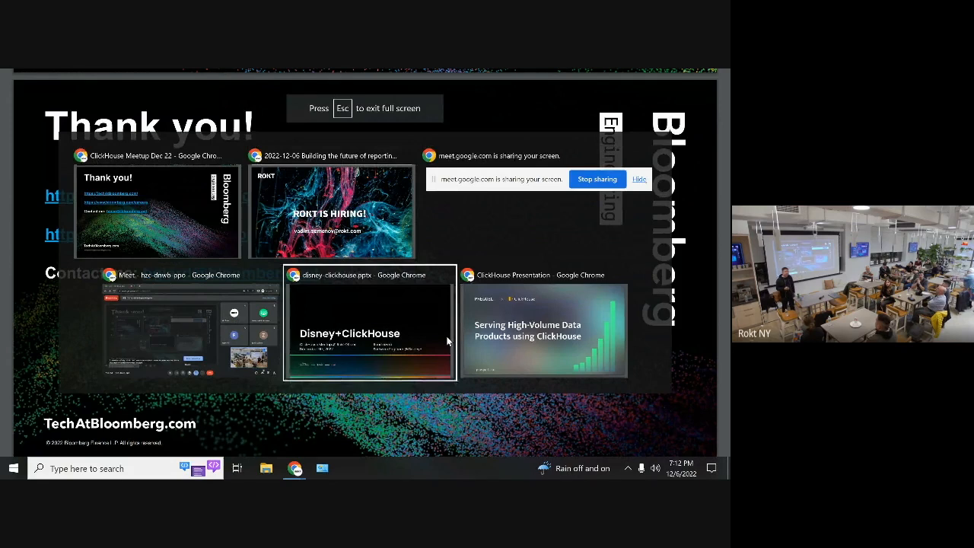
key(alt+Tab)
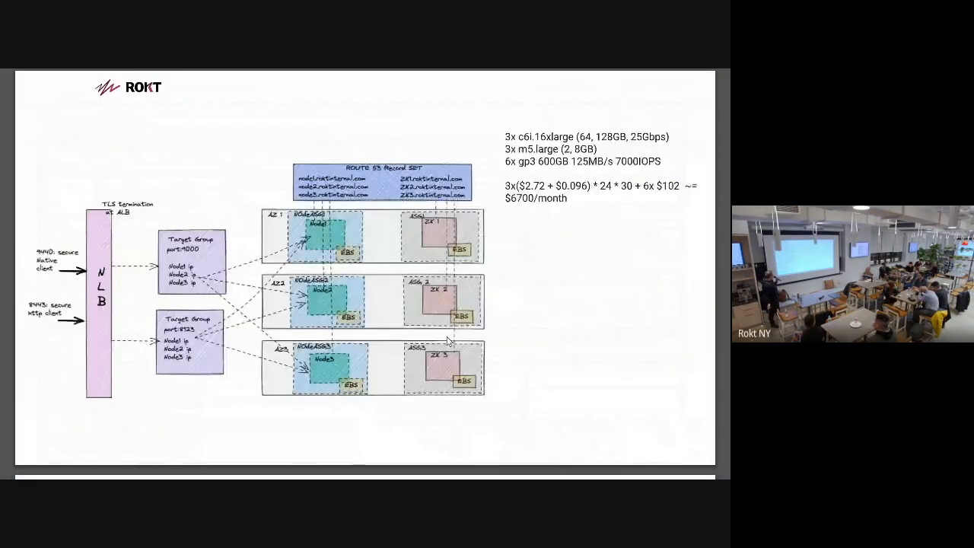
key(Right)
key(Right)
key(Right)
key(Right)
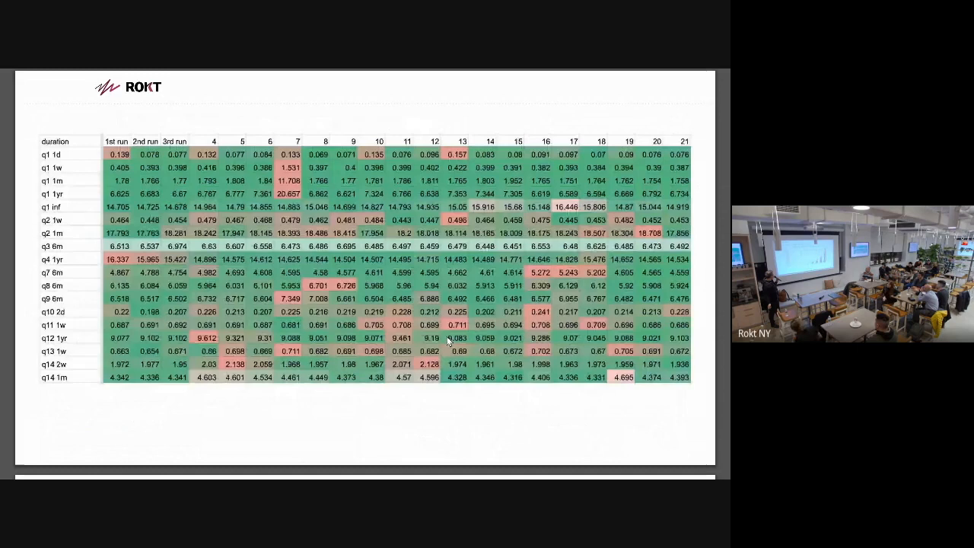
key(Right)
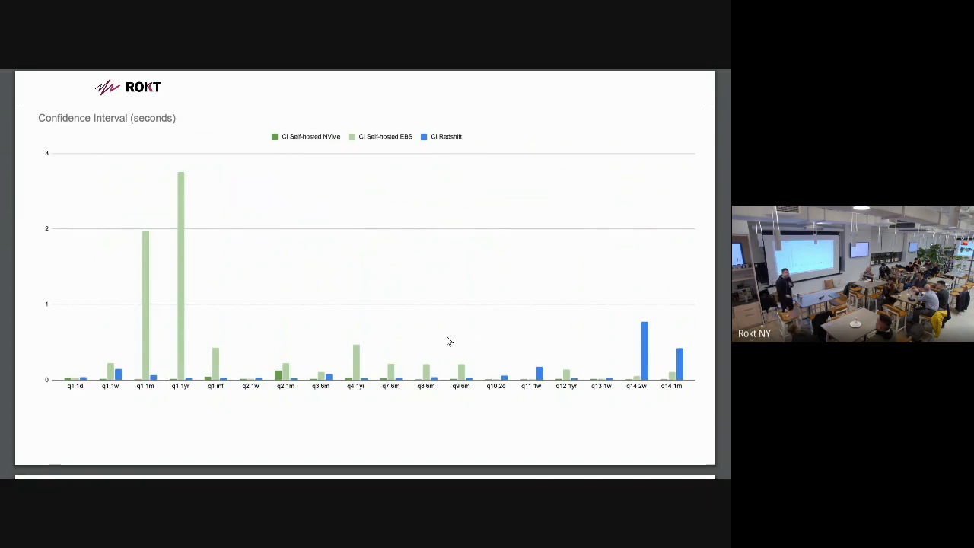
key(Left)
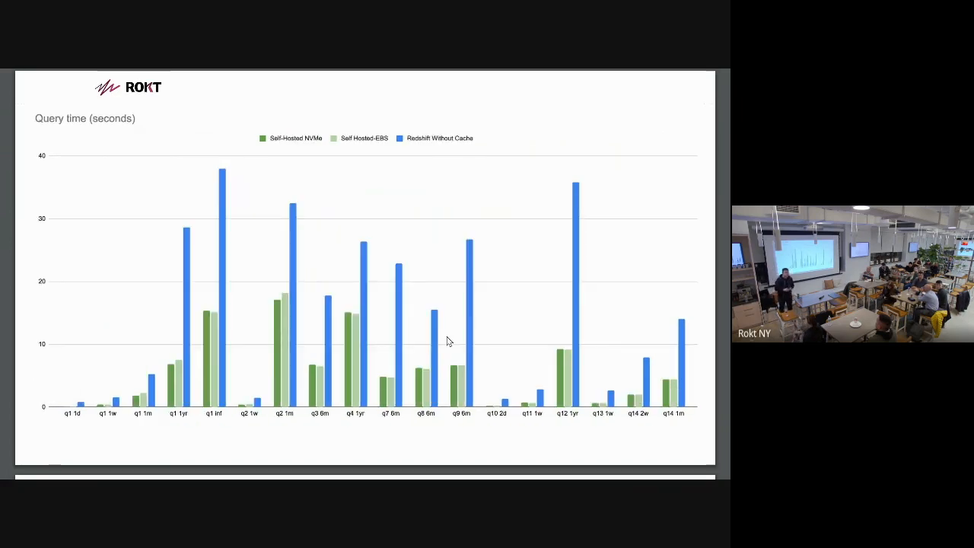